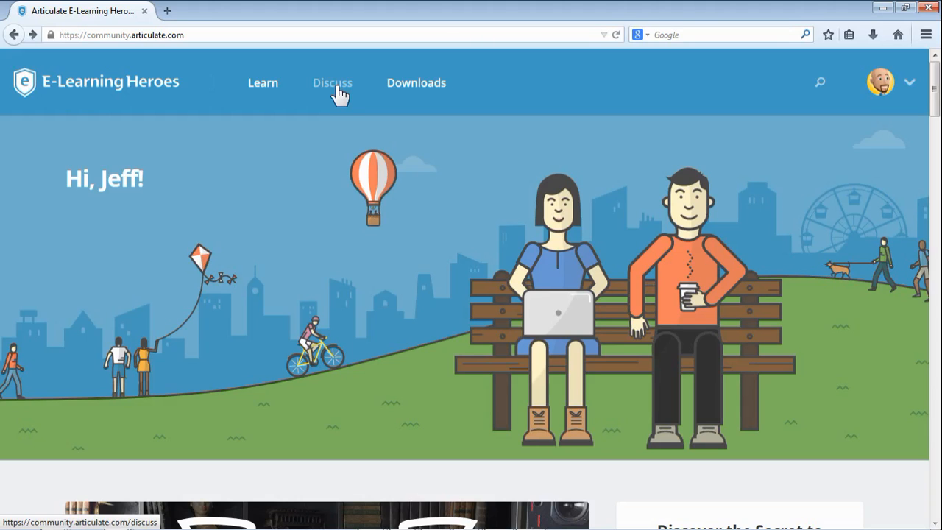
Step: Open the Discussions page and start a new discussion form
{"action": "left_click", "coordinate": [333, 83]}
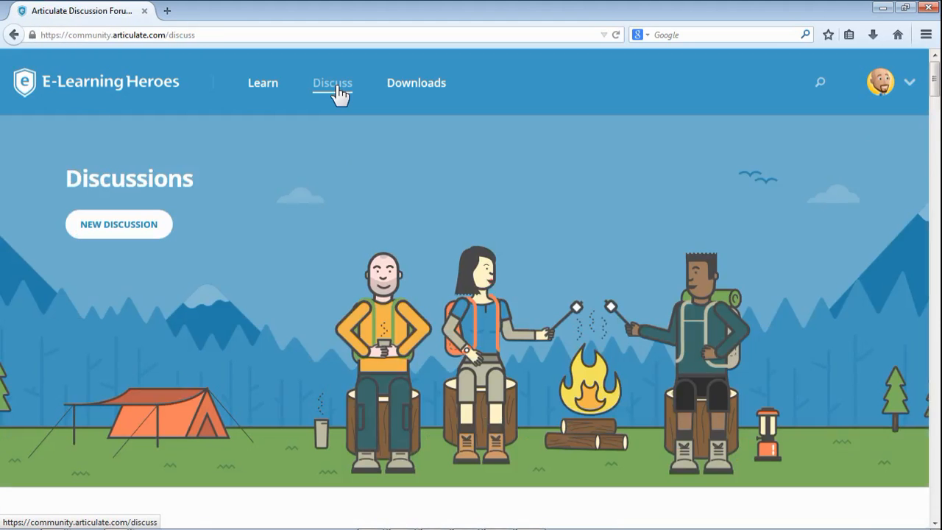
{"action": "left_click", "coordinate": [128, 228]}
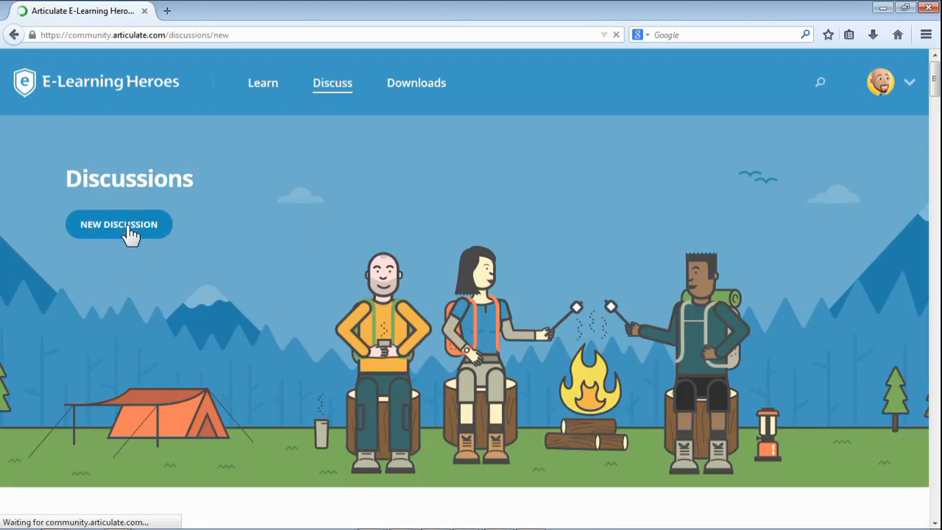
{"action": "scroll", "coordinate": [185, 231], "scroll_direction": "down", "scroll_amount": 5}
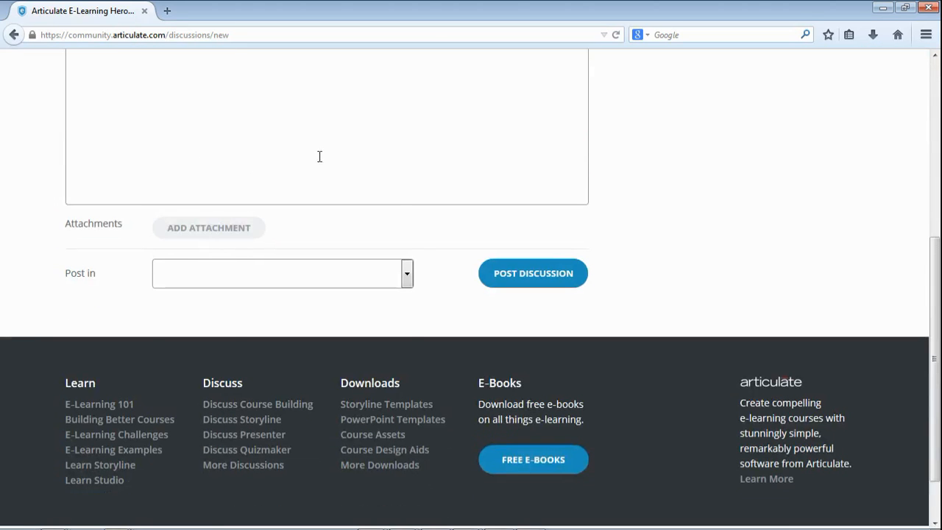
Step: Open and close the Post in list, try posting the empty discussion, then return to Discussions
{"action": "left_click", "coordinate": [406, 275]}
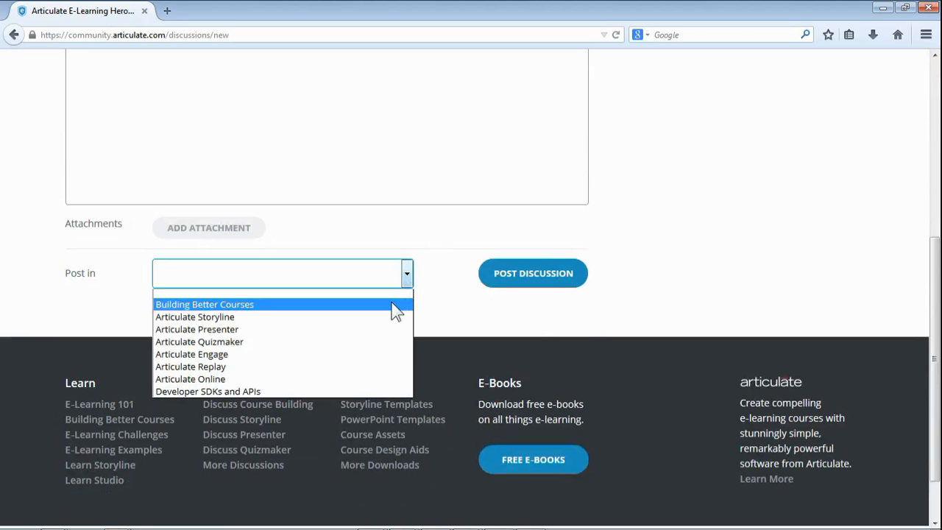
{"action": "left_click", "coordinate": [587, 336]}
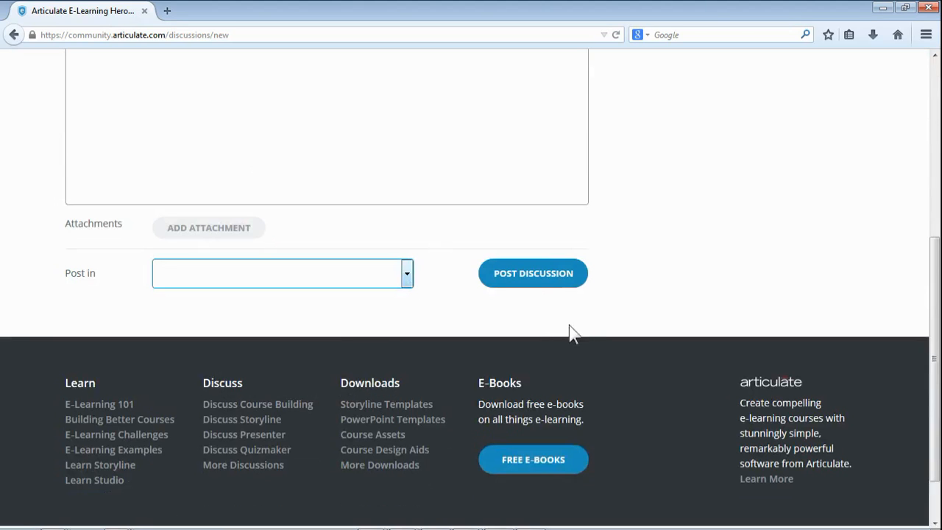
{"action": "left_click", "coordinate": [551, 283]}
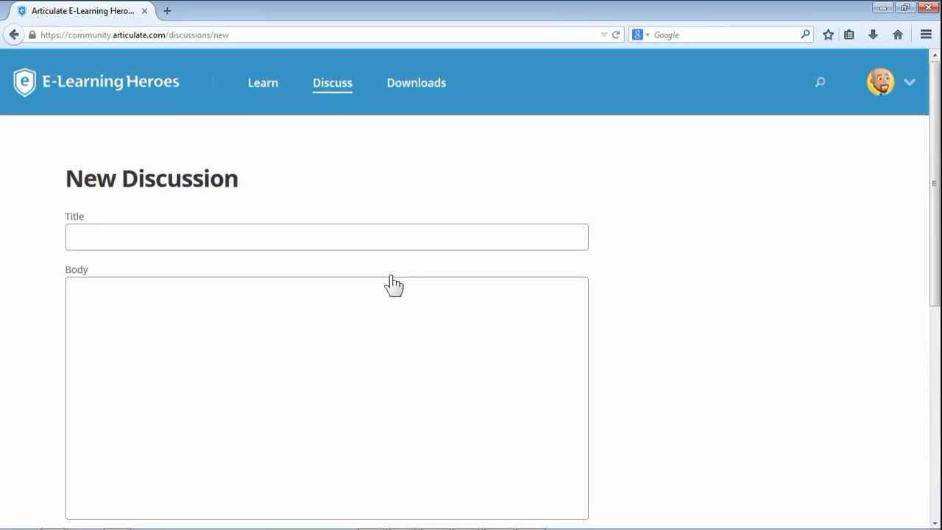
{"action": "left_click", "coordinate": [332, 98]}
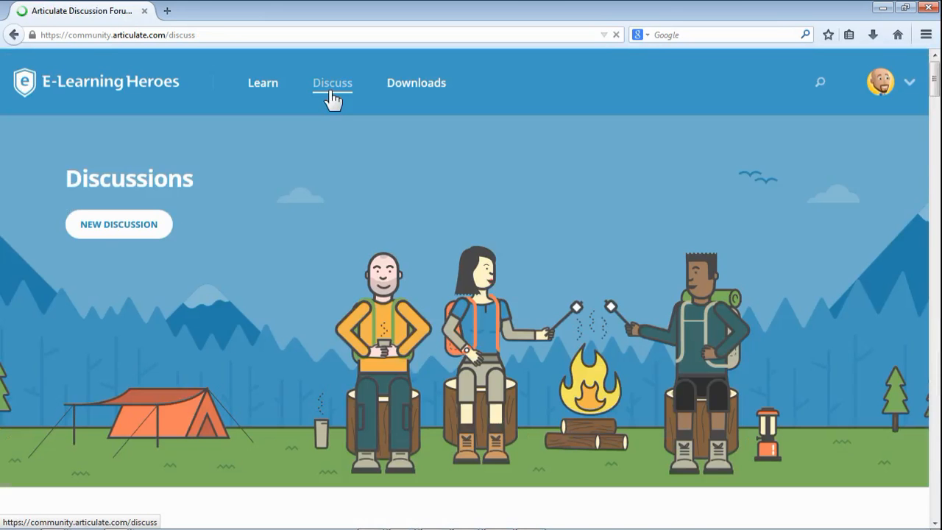
{"action": "scroll", "coordinate": [329, 103], "scroll_direction": "down", "scroll_amount": 3}
{"action": "scroll", "coordinate": [329, 103], "scroll_direction": "down", "scroll_amount": 6}
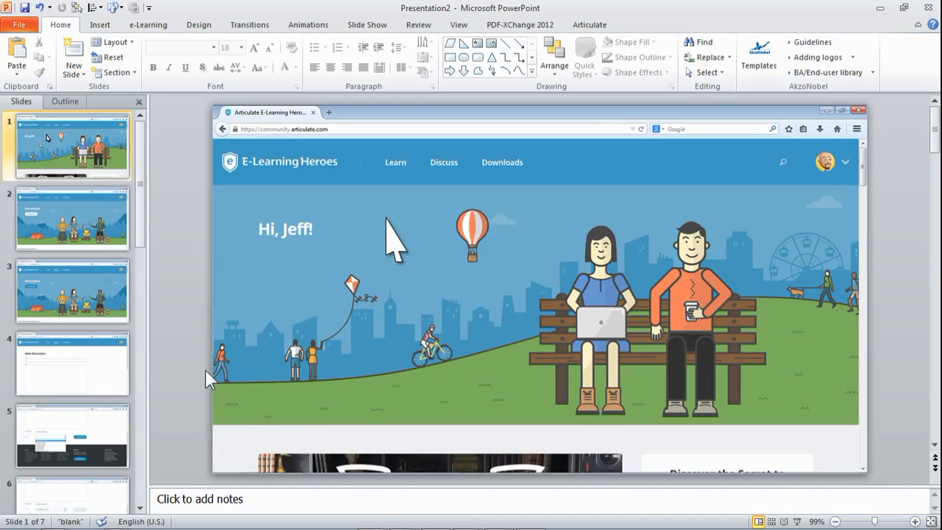
Step: Review slides 2 through 7 of the captured pages, then return to slide 1
{"action": "left_click", "coordinate": [88, 229]}
{"action": "left_click", "coordinate": [87, 293]}
{"action": "left_click", "coordinate": [75, 376]}
{"action": "left_click", "coordinate": [75, 429]}
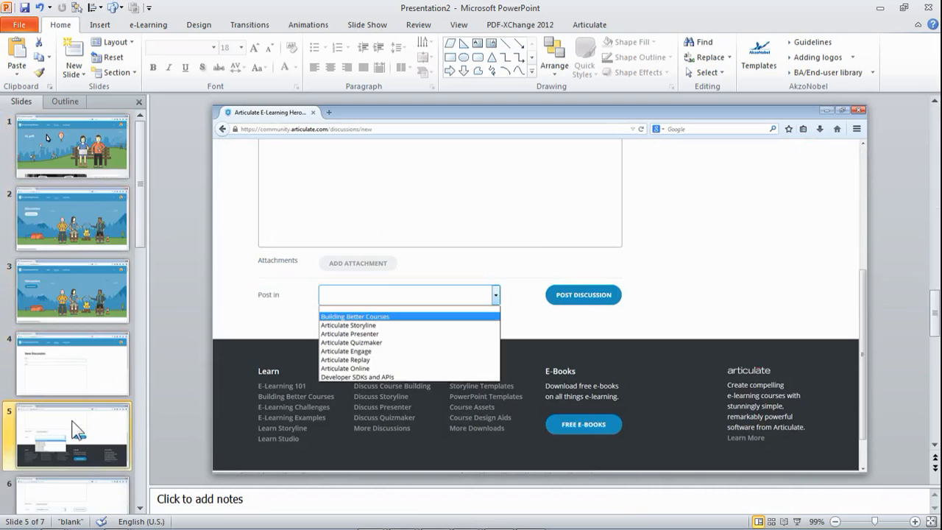
{"action": "scroll", "coordinate": [76, 419], "scroll_direction": "down", "scroll_amount": 2}
{"action": "left_click", "coordinate": [75, 379]}
{"action": "left_click", "coordinate": [73, 442]}
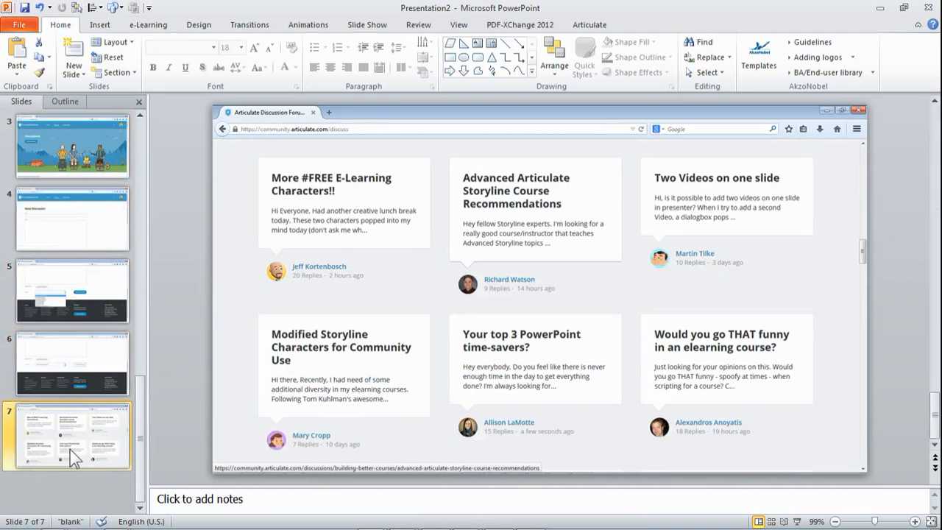
{"action": "scroll", "coordinate": [68, 423], "scroll_direction": "up", "scroll_amount": 3}
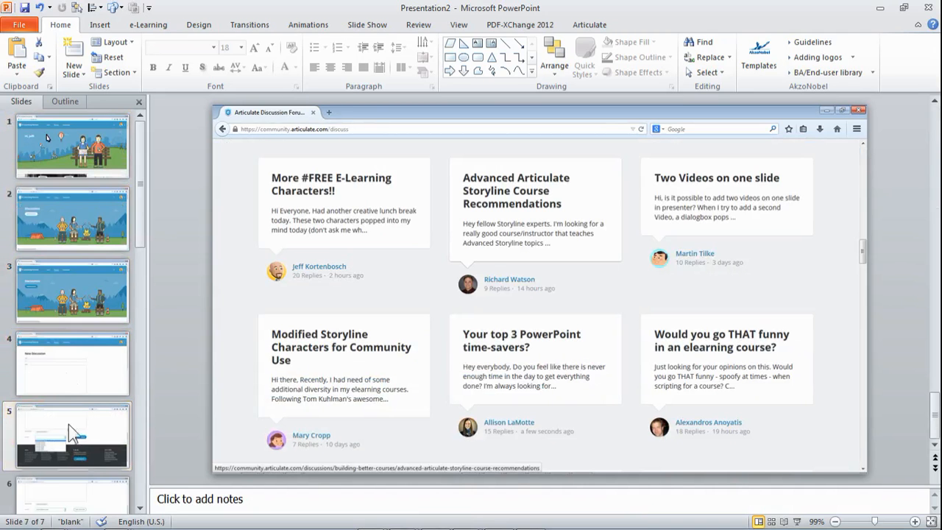
{"action": "left_click", "coordinate": [69, 171]}
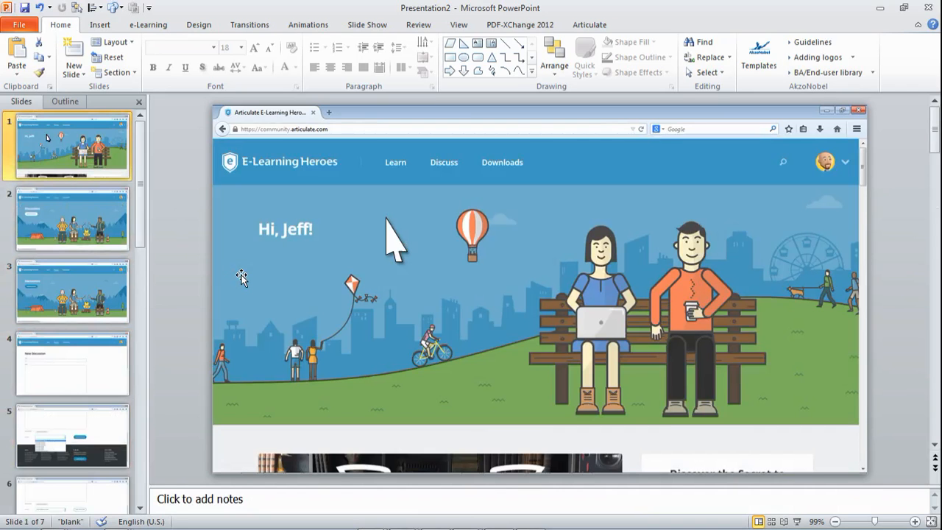
Step: Shrink the white arrow on slide 1 to about half its size
{"action": "left_click", "coordinate": [403, 242]}
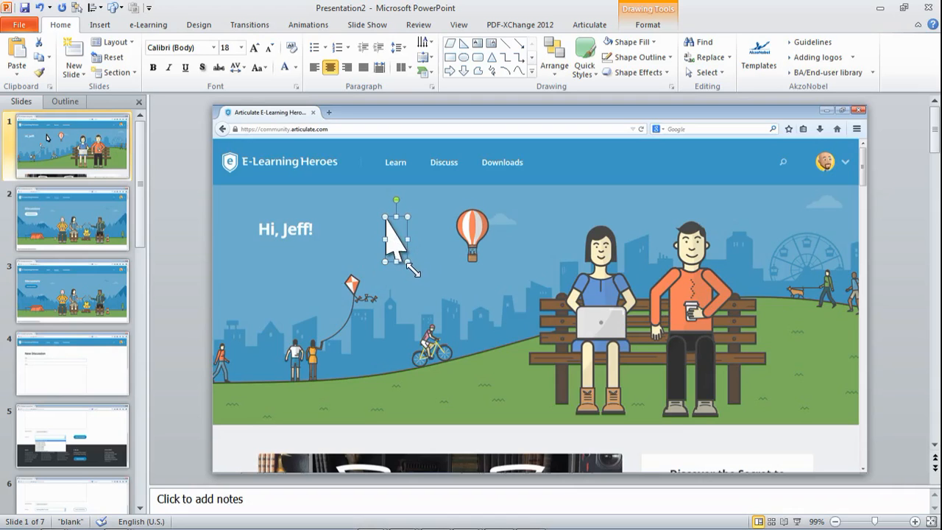
{"action": "left_click_drag", "start_coordinate": [397, 246], "coordinate": [396, 239]}
{"action": "left_click", "coordinate": [415, 266]}
{"action": "left_click", "coordinate": [390, 230]}
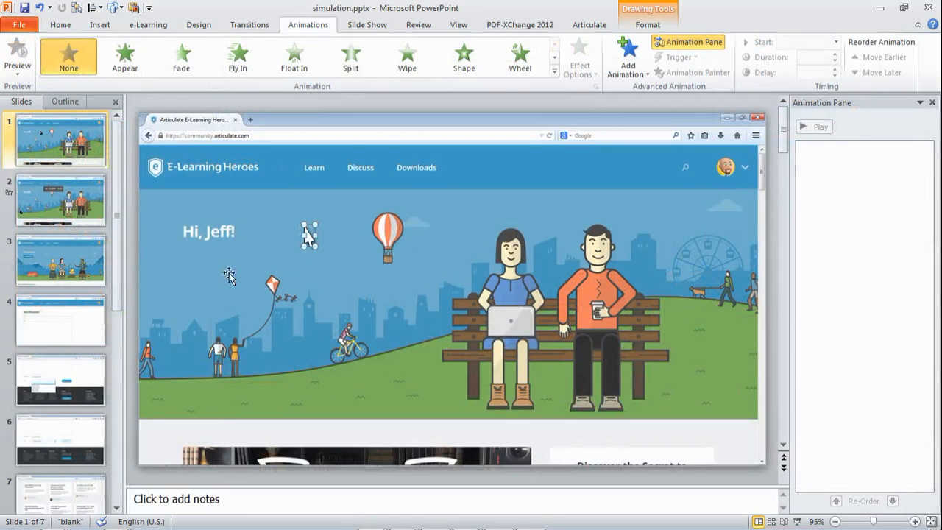
Step: Move the small arrow below the hero image and apply a Turns motion path animation
{"action": "left_click_drag", "start_coordinate": [226, 339], "coordinate": [161, 428]}
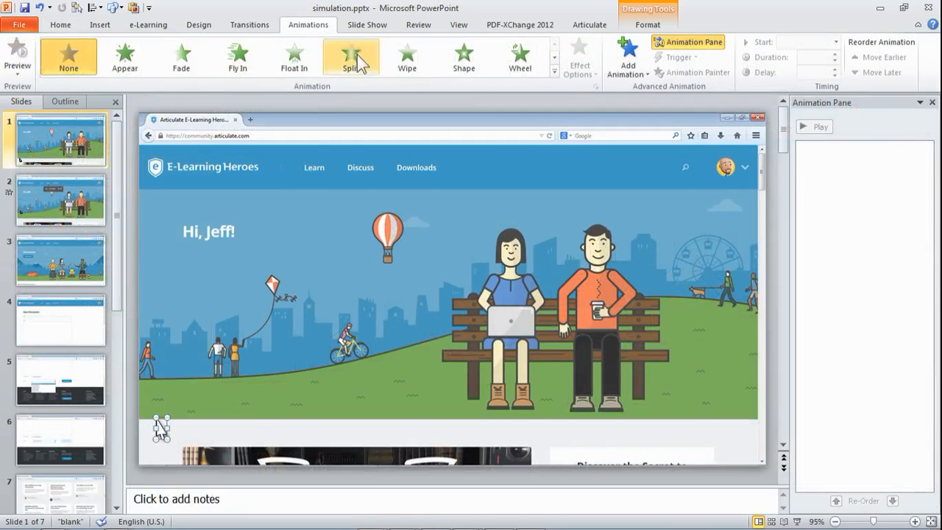
{"action": "left_click", "coordinate": [555, 70]}
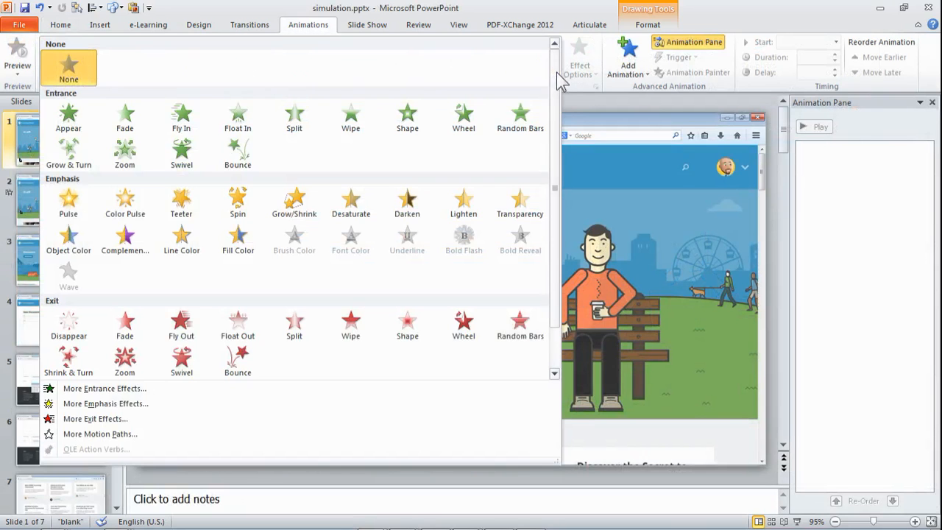
{"action": "left_click_drag", "start_coordinate": [557, 193], "coordinate": [552, 267]}
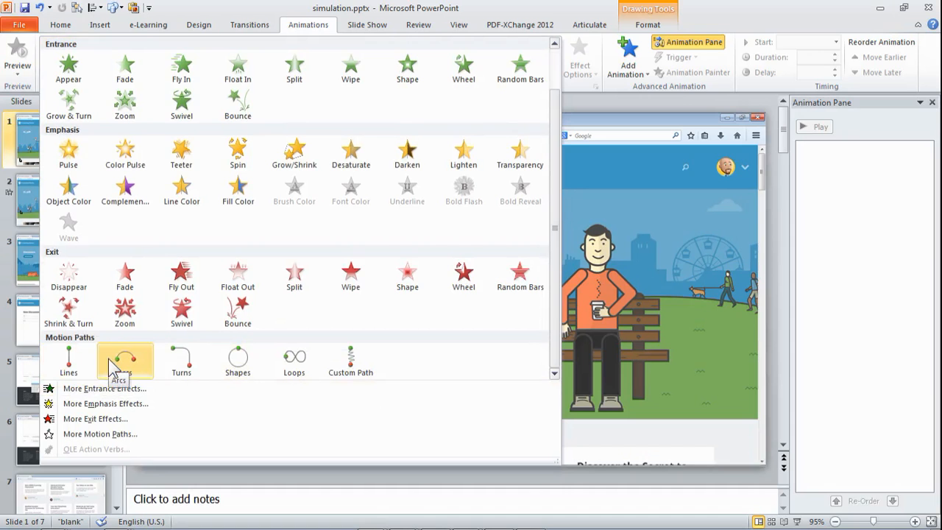
{"action": "left_click", "coordinate": [189, 372]}
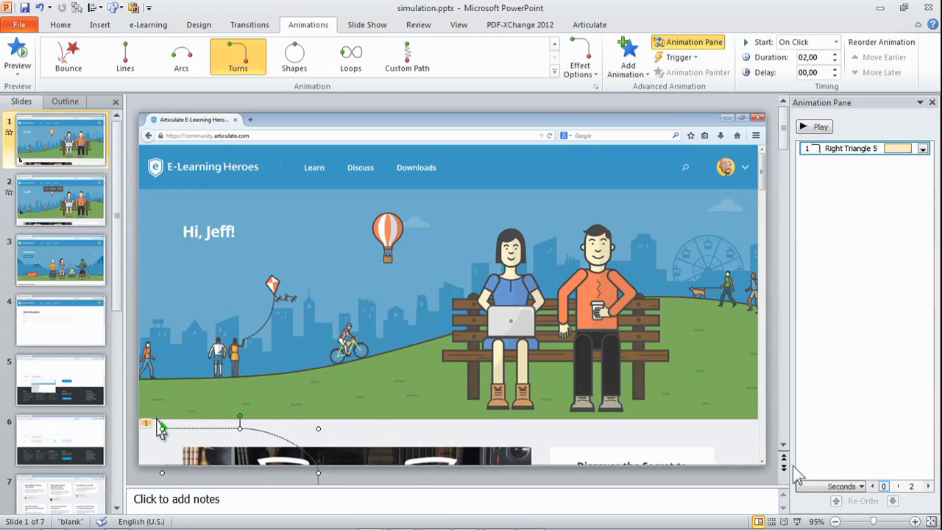
Step: End the arrow's motion path on the Discuss link and lengthen its duration to 03,00, previewing it
{"action": "left_click", "coordinate": [835, 521]}
{"action": "left_click", "coordinate": [835, 521]}
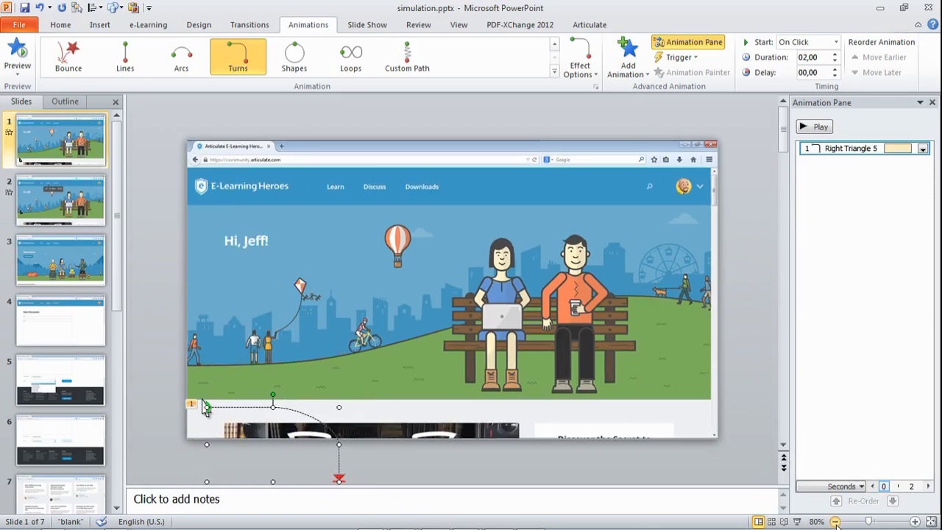
{"action": "left_click", "coordinate": [836, 521]}
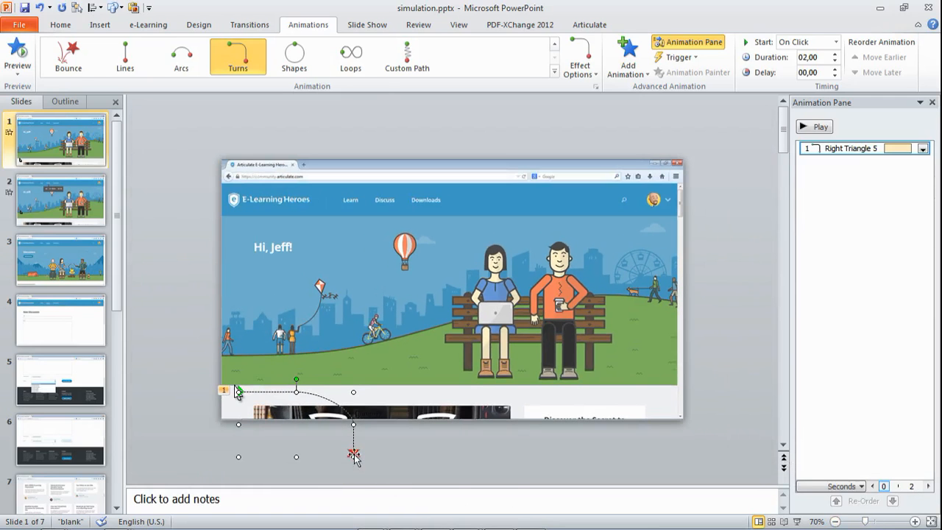
{"action": "left_click_drag", "start_coordinate": [359, 461], "coordinate": [384, 208]}
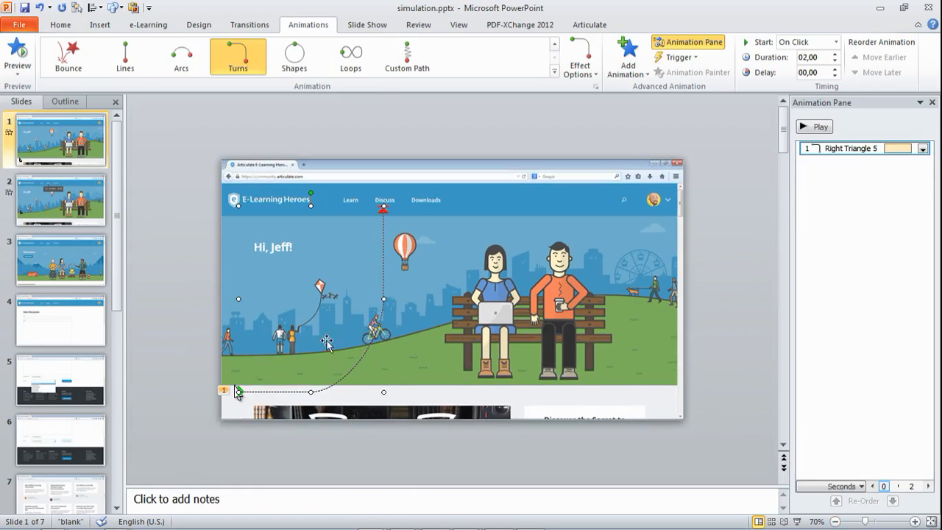
{"action": "left_click", "coordinate": [932, 521]}
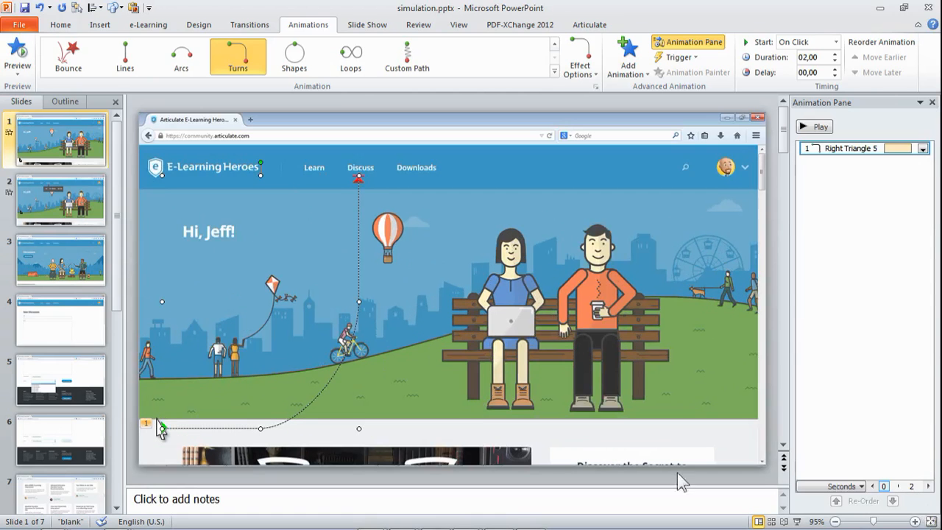
{"action": "left_click", "coordinate": [18, 63]}
{"action": "left_click", "coordinate": [835, 54]}
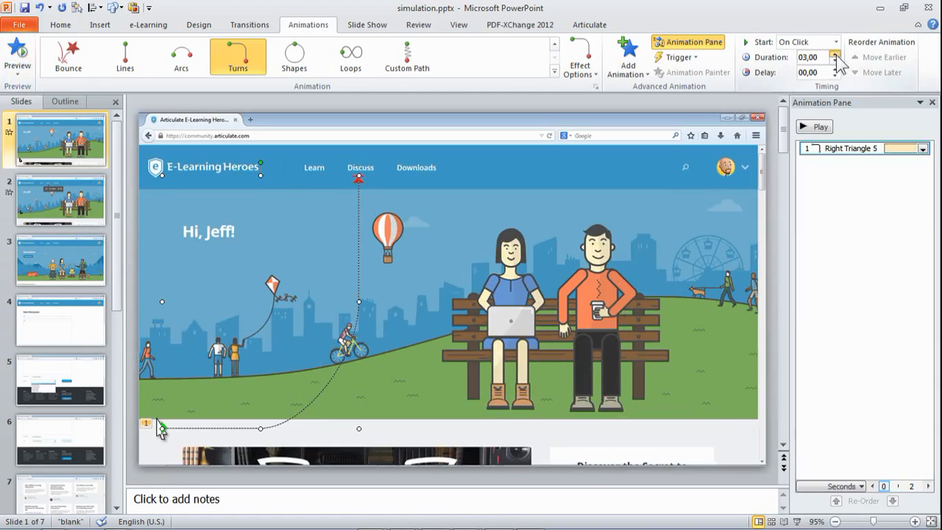
{"action": "left_click", "coordinate": [13, 53]}
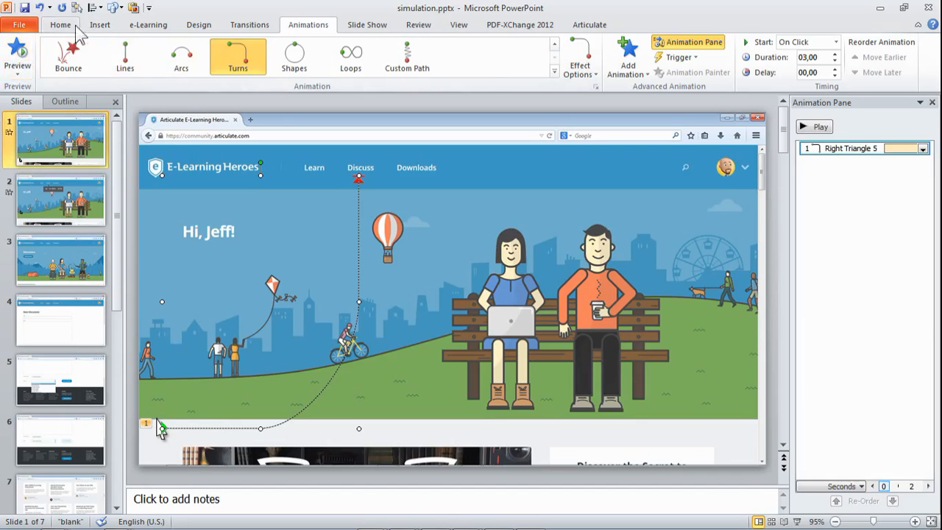
Step: Draw a trial callout over the couple on the bench, then delete it
{"action": "left_click", "coordinate": [100, 24]}
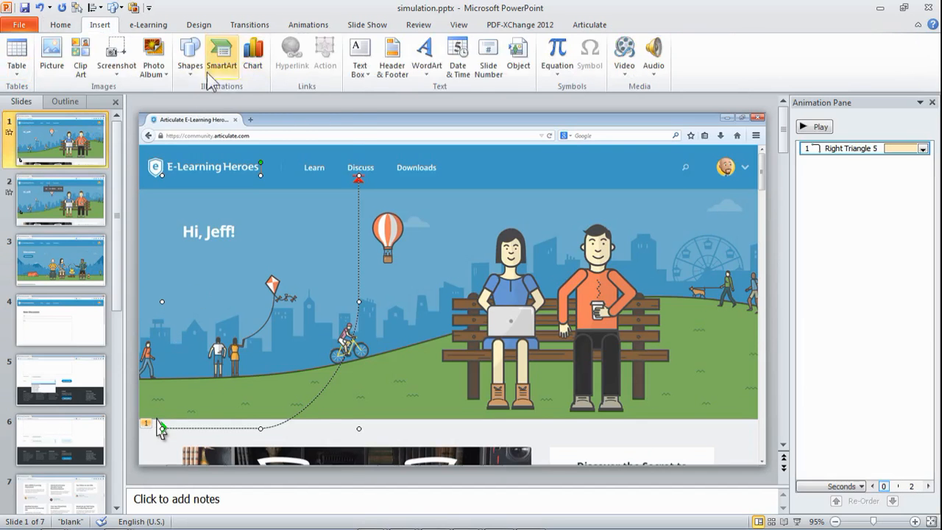
{"action": "left_click", "coordinate": [189, 58]}
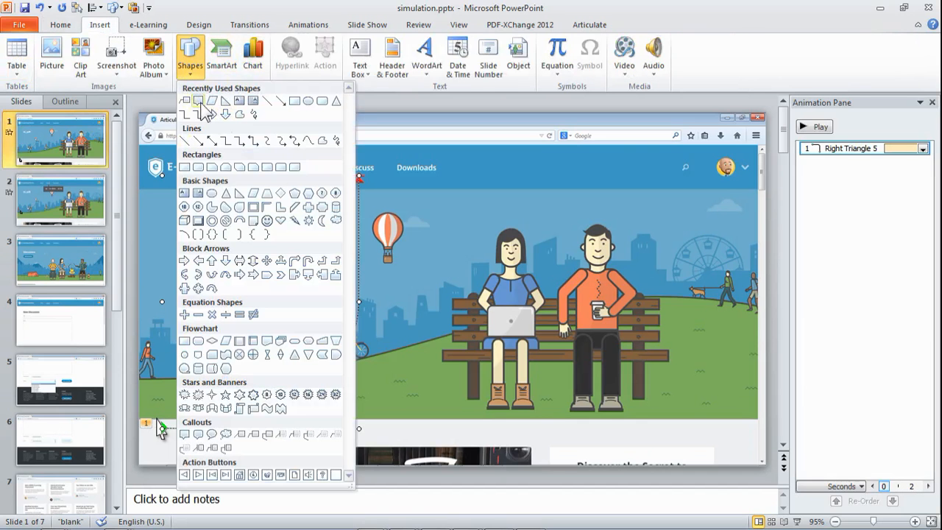
{"action": "left_click", "coordinate": [212, 115]}
{"action": "mouse_move", "coordinate": [438, 225]}
{"action": "left_mouse_down"}
{"action": "mouse_move", "coordinate": [572, 320]}
{"action": "mouse_move", "coordinate": [615, 320]}
{"action": "left_mouse_up"}
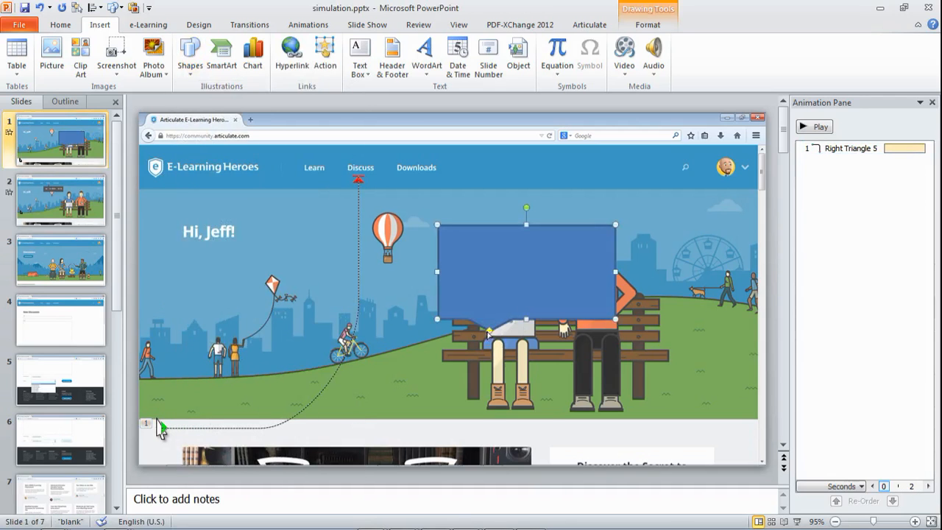
{"action": "left_click_drag", "start_coordinate": [489, 331], "coordinate": [444, 207]}
{"action": "left_click_drag", "start_coordinate": [514, 181], "coordinate": [462, 206]}
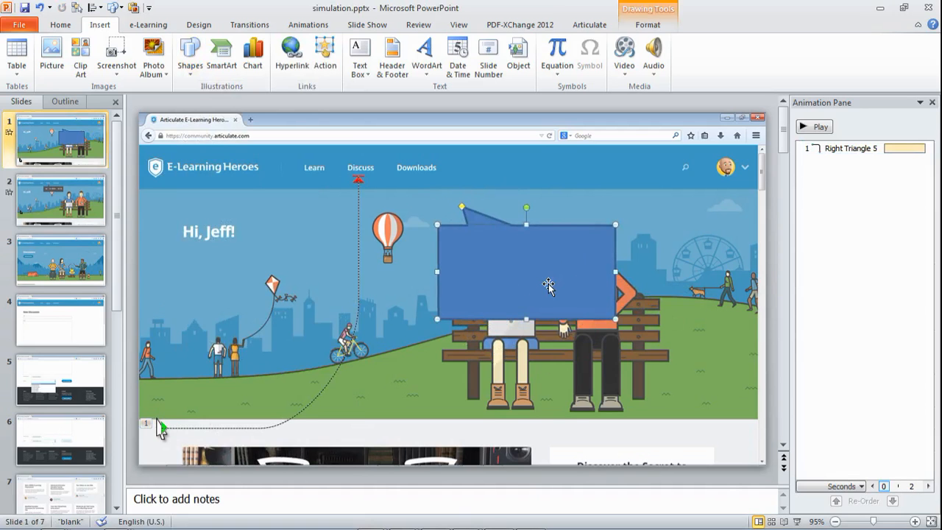
{"action": "key", "text": "Delete"}
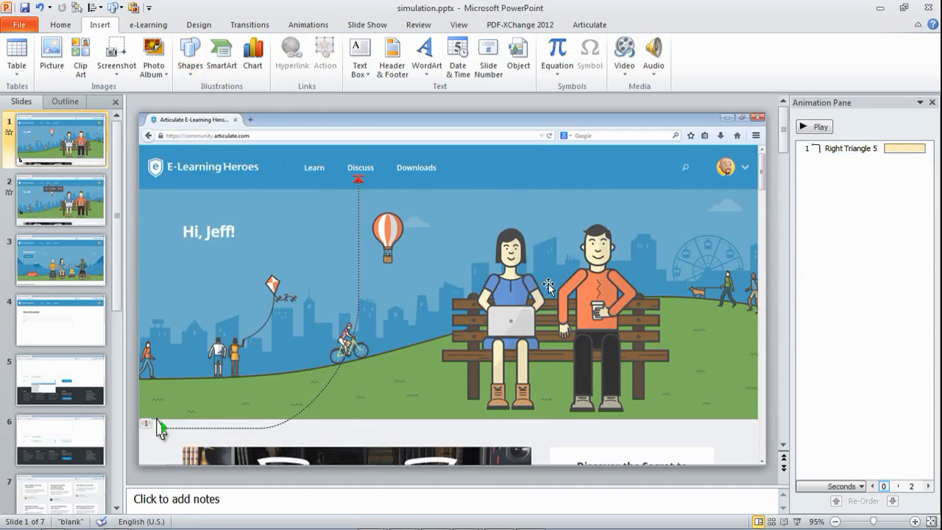
Step: Draw a rectangle over the couple's heads and a small right triangle by its top-left corner
{"action": "left_click", "coordinate": [185, 66]}
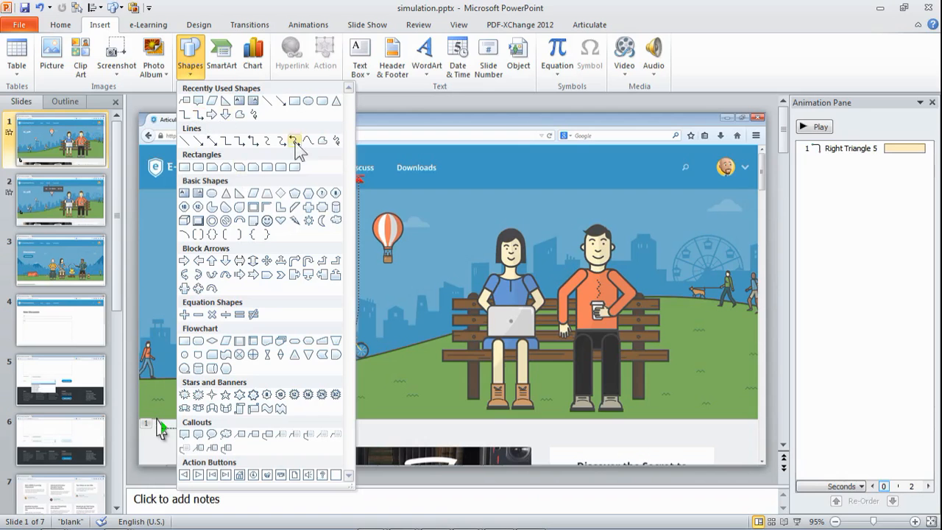
{"action": "left_click", "coordinate": [293, 100]}
{"action": "mouse_move", "coordinate": [457, 224]}
{"action": "left_mouse_down"}
{"action": "mouse_move", "coordinate": [567, 288]}
{"action": "mouse_move", "coordinate": [592, 289]}
{"action": "left_mouse_up"}
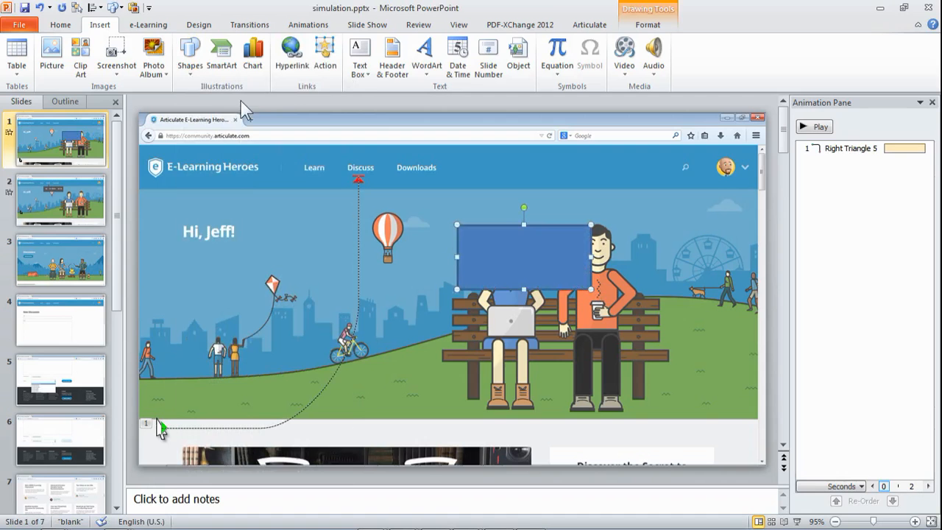
{"action": "left_click", "coordinate": [190, 79]}
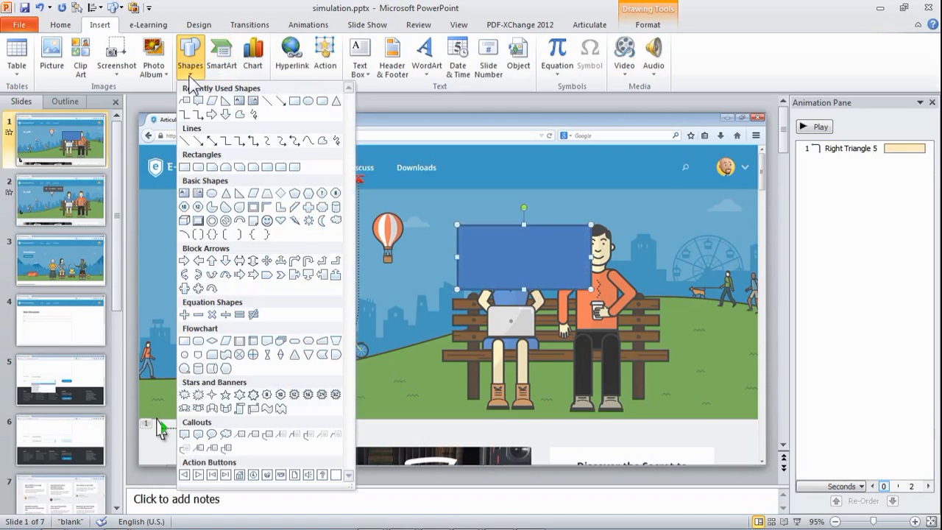
{"action": "left_click", "coordinate": [240, 193]}
{"action": "left_click_drag", "start_coordinate": [442, 195], "coordinate": [454, 216]}
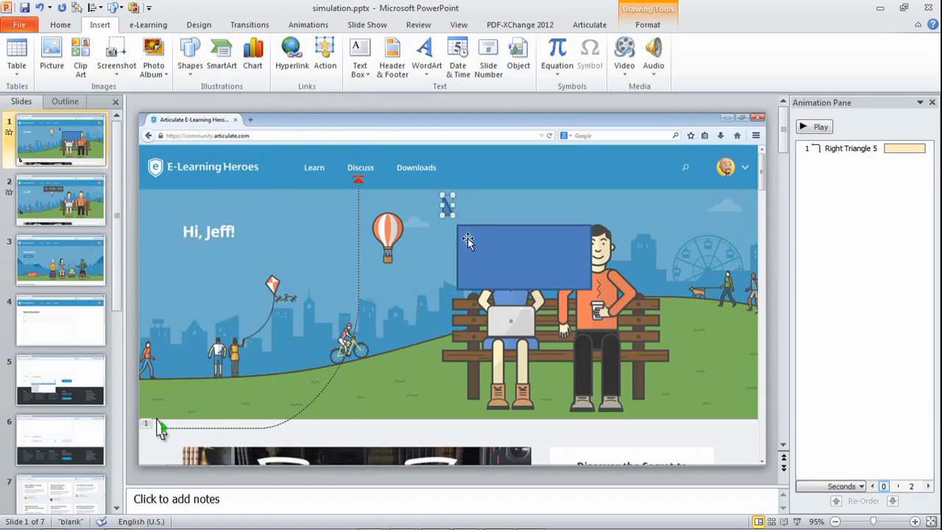
{"action": "left_click", "coordinate": [501, 268], "text": "shift"}
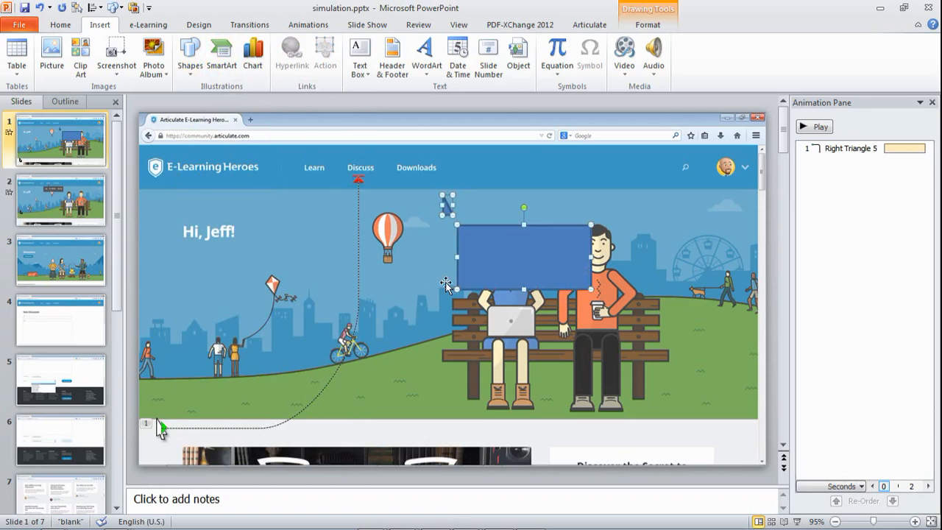
Step: Give the rectangle no outline and a Black, Text 1, Lighter 35% fill
{"action": "left_click", "coordinate": [647, 25]}
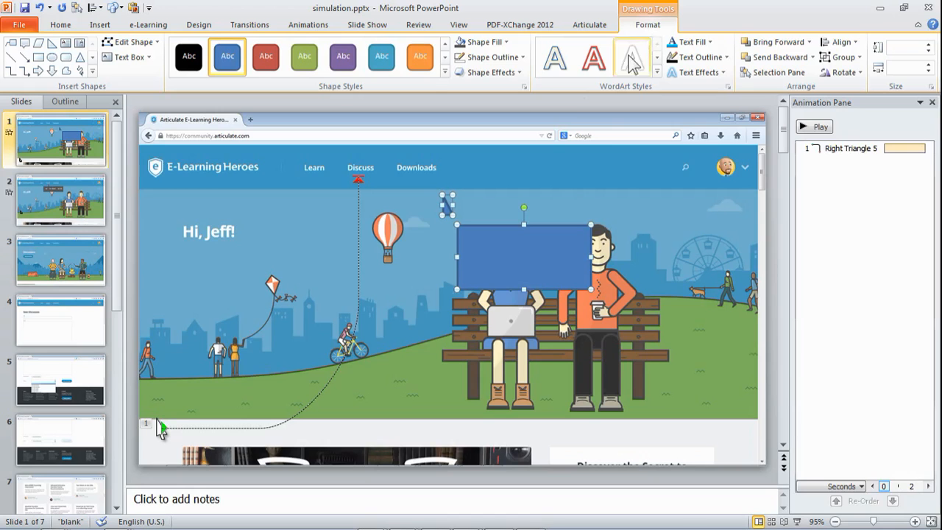
{"action": "left_click", "coordinate": [524, 58]}
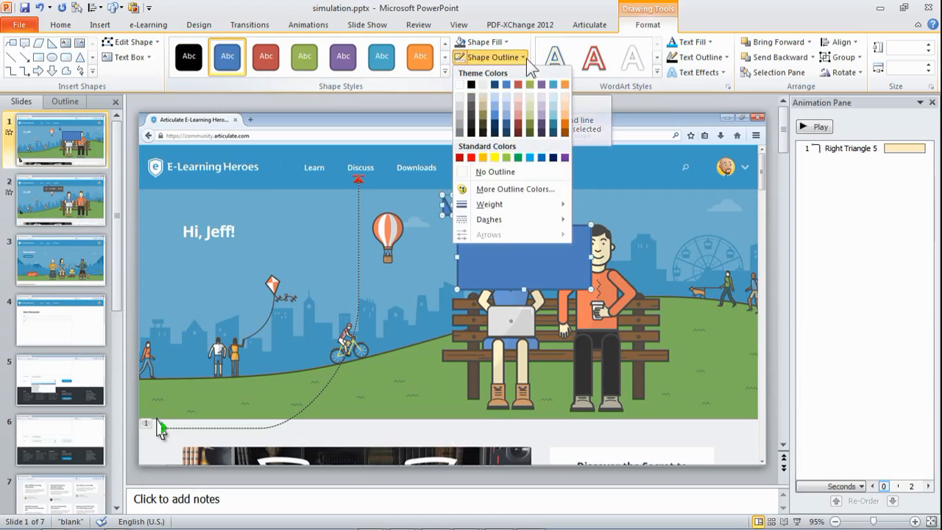
{"action": "left_click", "coordinate": [497, 172]}
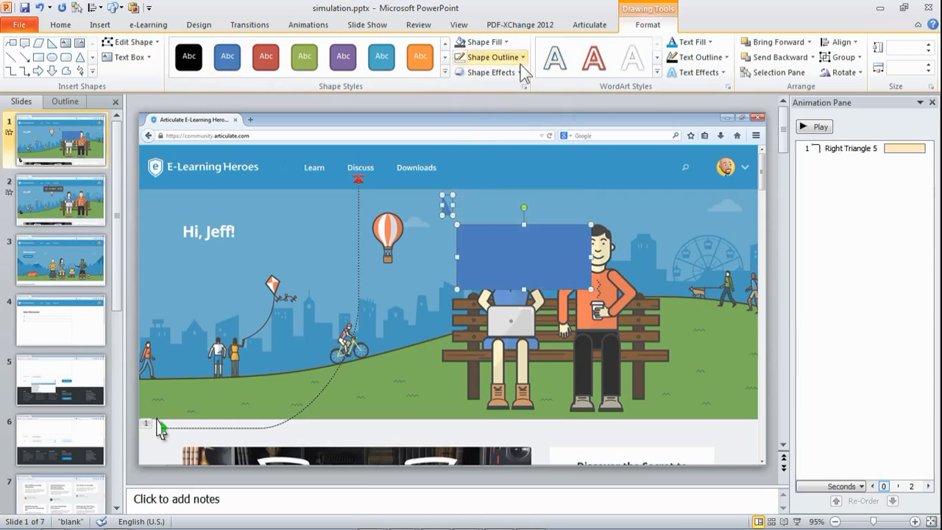
{"action": "left_click", "coordinate": [506, 43]}
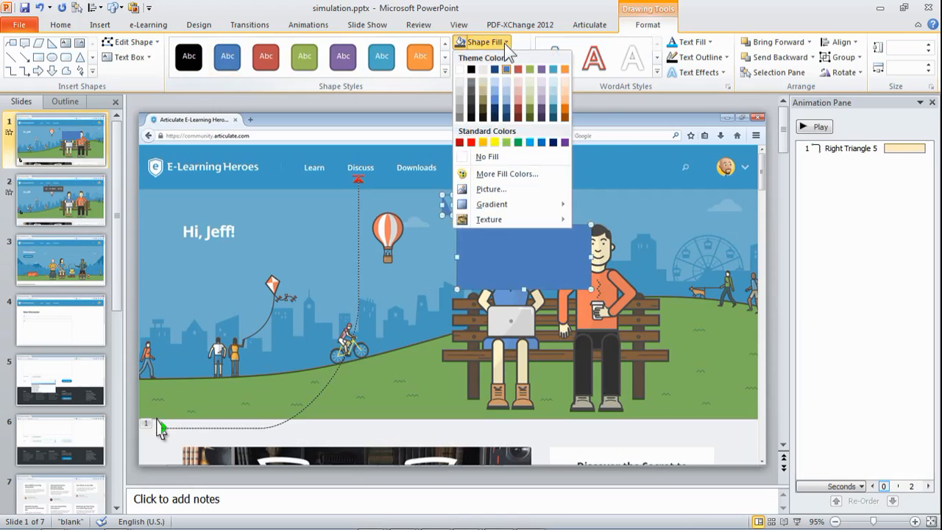
{"action": "left_click", "coordinate": [472, 90]}
Step: Move the small triangle onto the rectangle's top-left edge
{"action": "left_click", "coordinate": [446, 204]}
{"action": "left_click", "coordinate": [447, 205]}
{"action": "left_click_drag", "start_coordinate": [447, 206], "coordinate": [475, 219]}
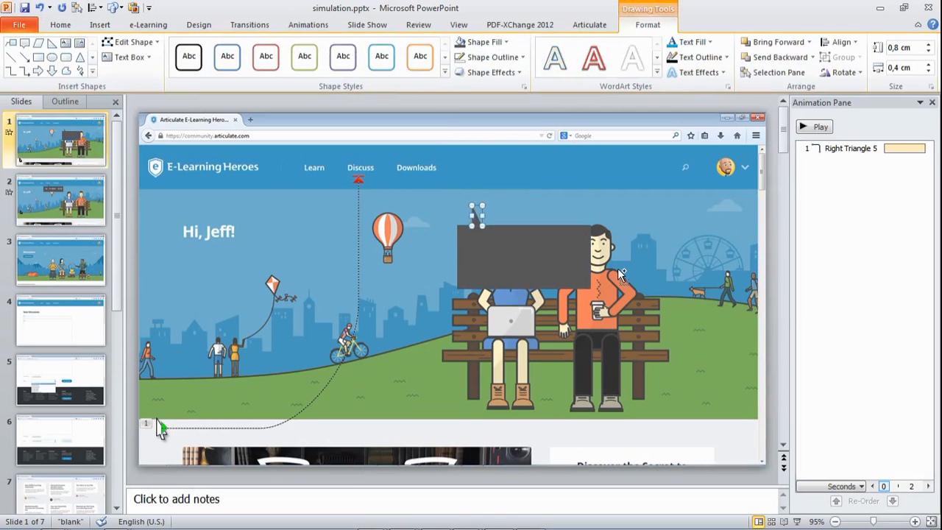